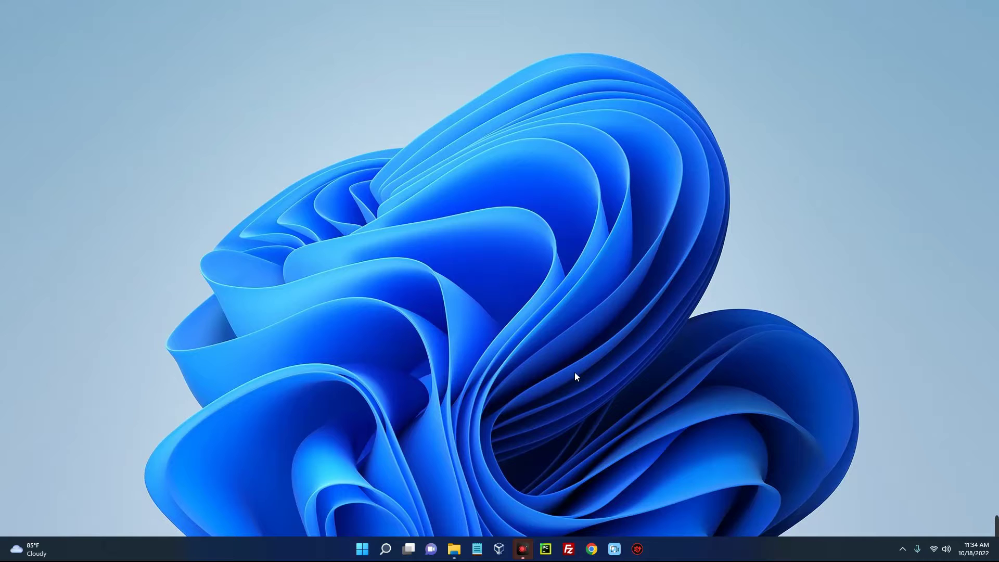
# Step: Launch Google Chrome from the Windows 11 taskbar
pyautogui.click(591, 549)
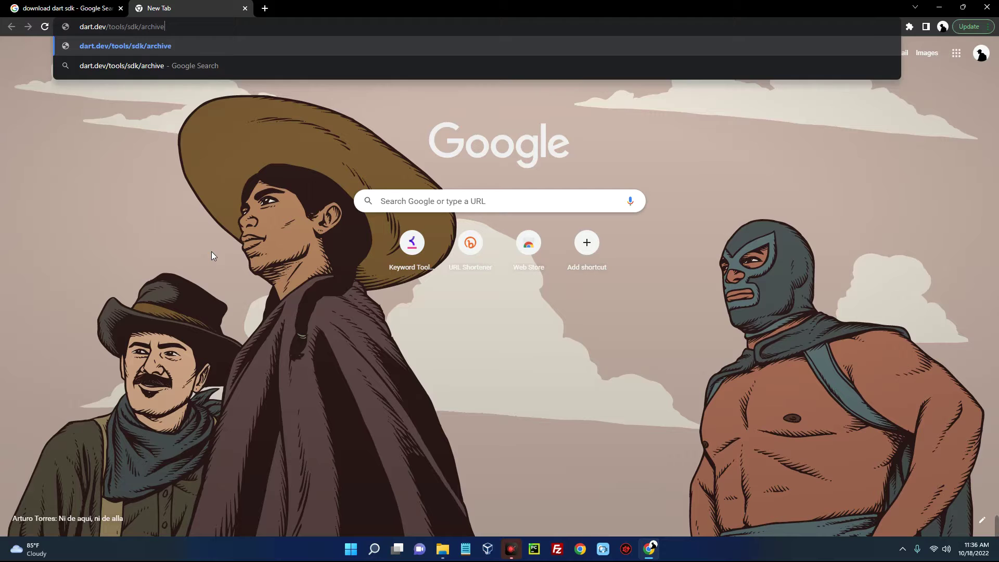
# Step: Load dart.dev/tools/sdk/archive and download the stable 2.18.2 Windows x64 Dart SDK
pyautogui.press('Return')
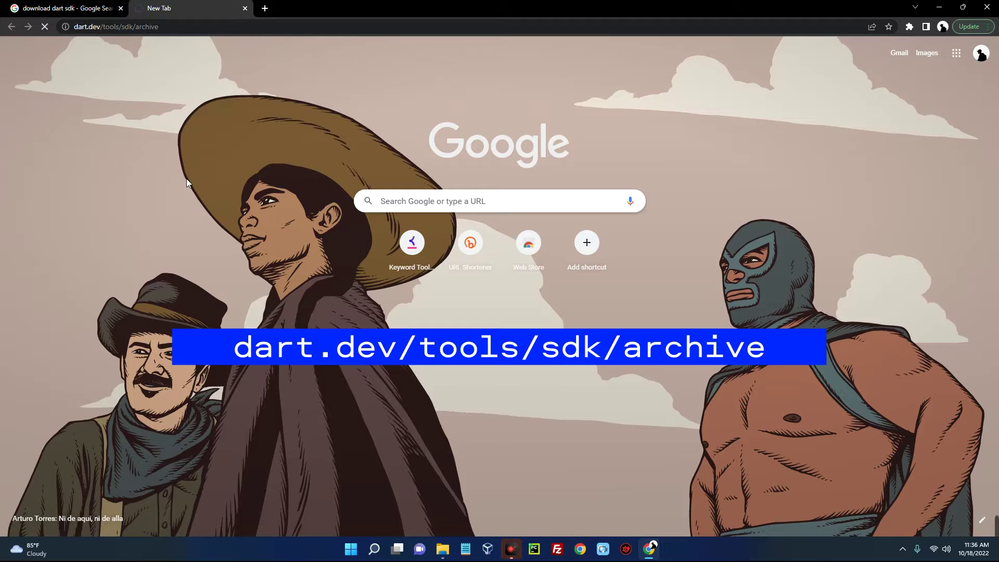
pyautogui.scroll(-5, 504, 286)
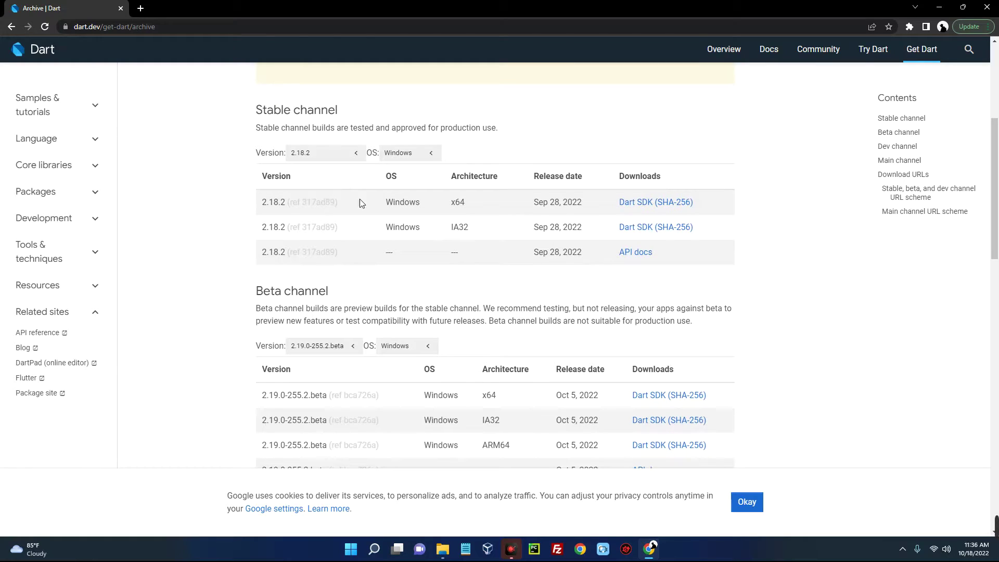
pyautogui.moveTo(468, 206); pyautogui.dragTo(443, 205)
pyautogui.moveTo(533, 206); pyautogui.dragTo(583, 207)
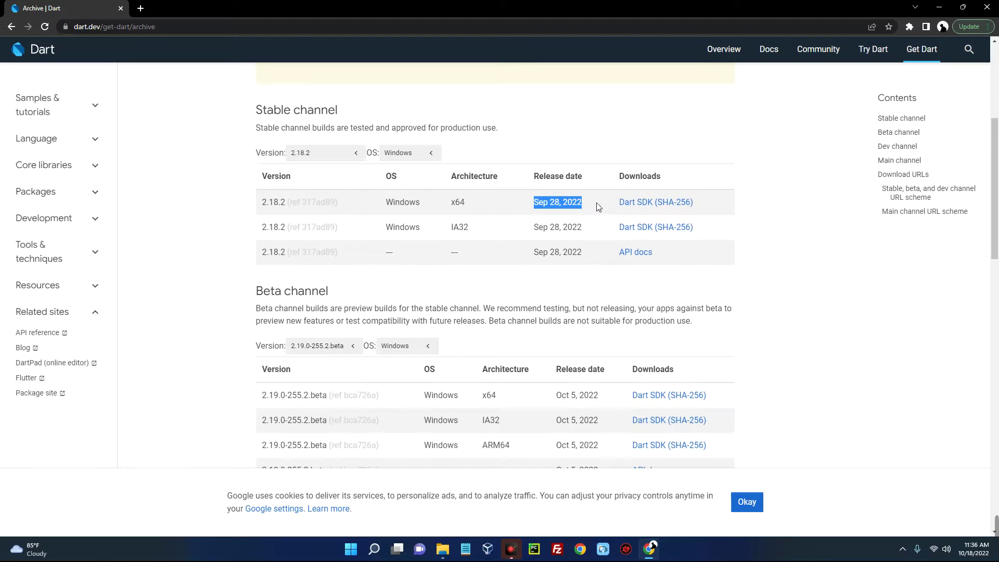
pyautogui.click(642, 206)
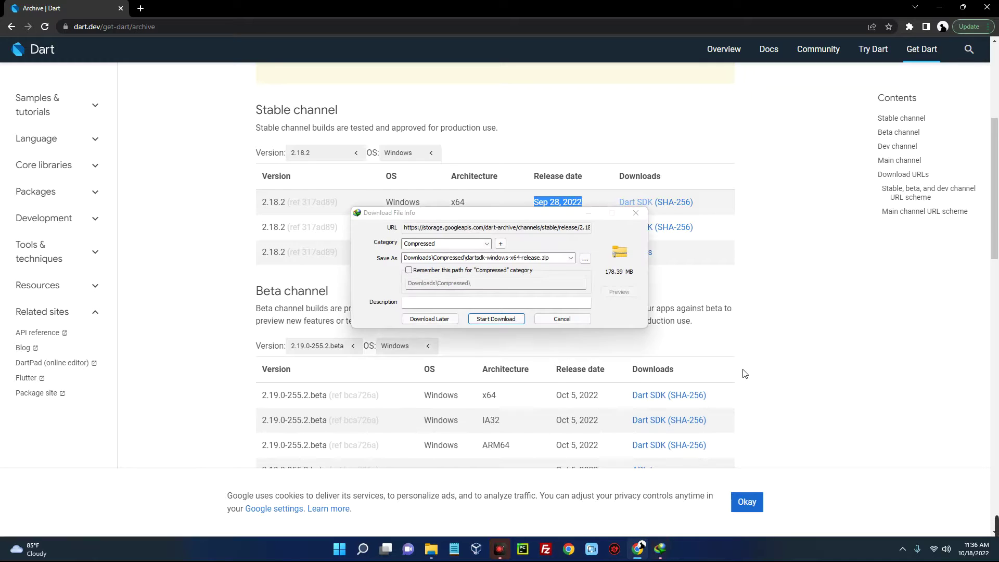
# Step: Download dartsdk-windows-x64-release.zip (178.39 MB) with IDM, dismiss the completion notice, and close Chrome
pyautogui.click(485, 319)
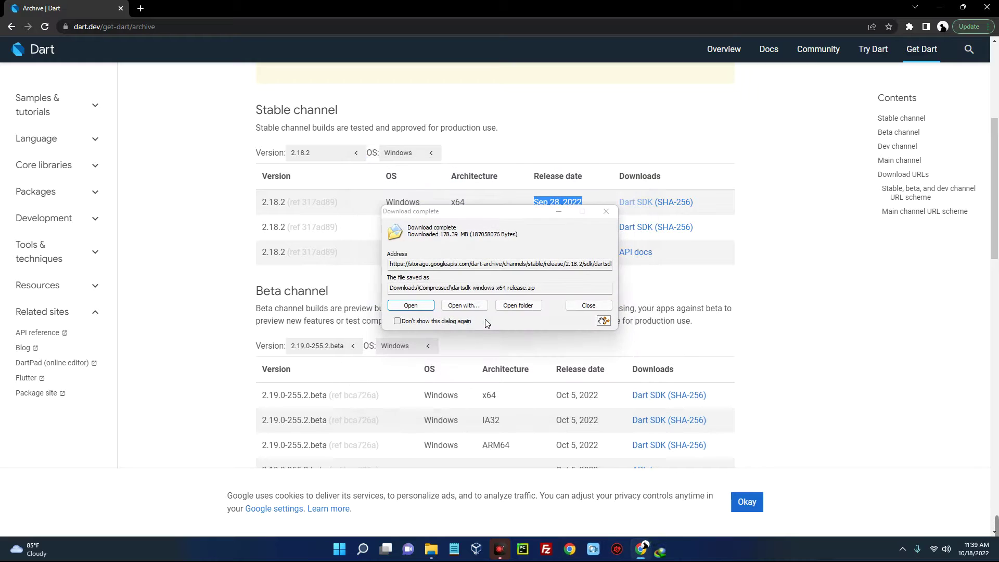
pyautogui.click(595, 310)
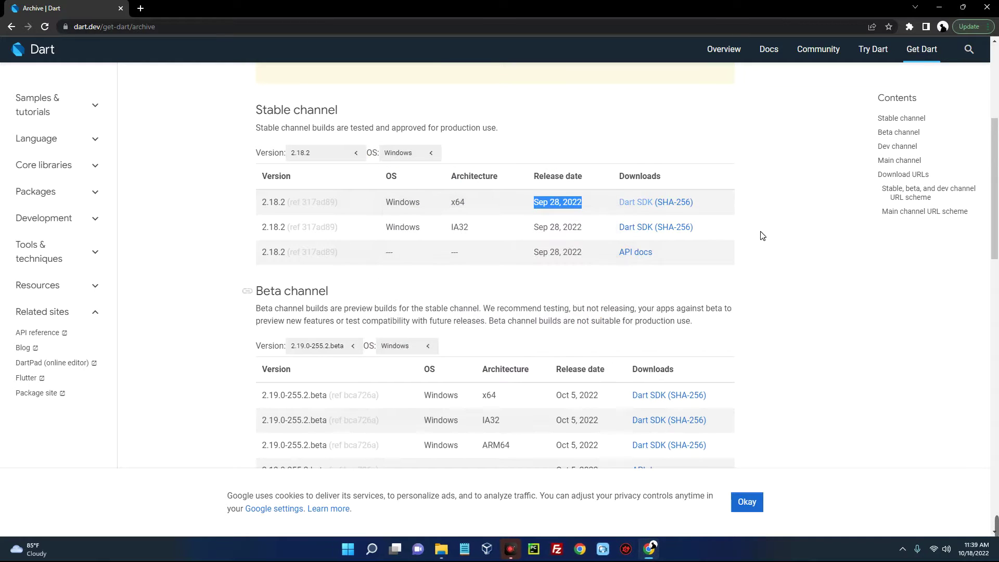
pyautogui.click(982, 8)
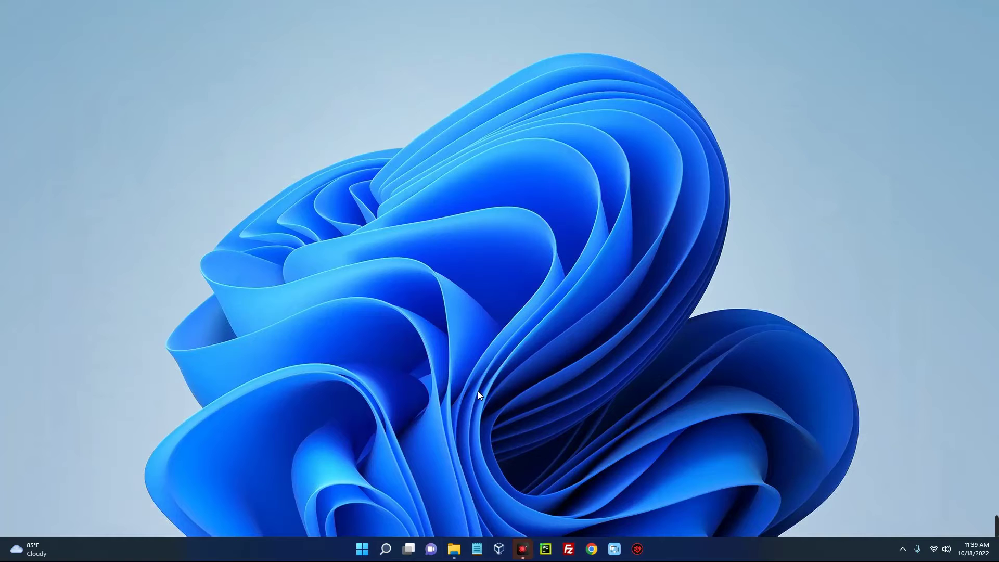
# Step: Extract dartsdk-windows-x64-release.zip in Downloads using WinRAR's Extract files with default settings
pyautogui.click(454, 549)
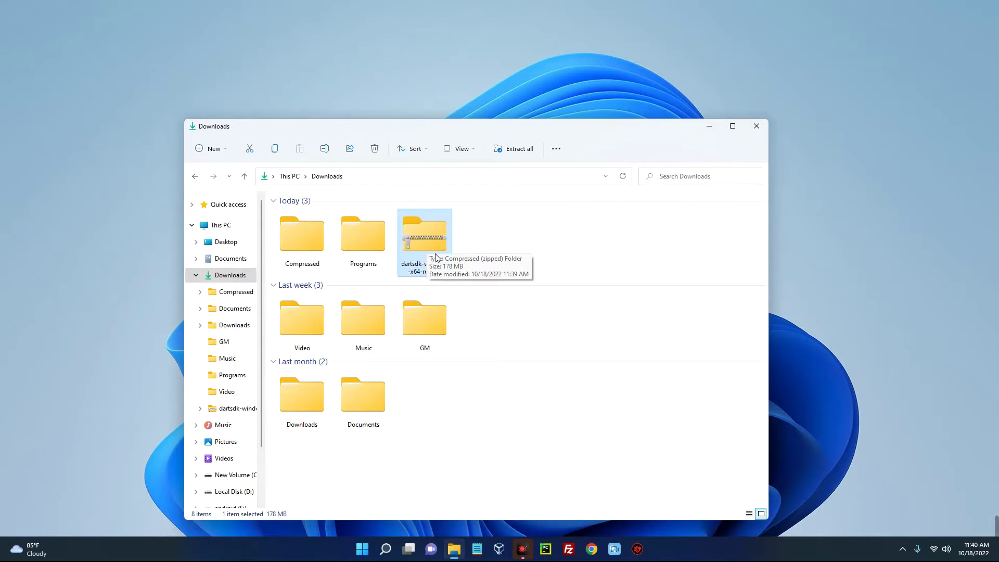
pyautogui.rightClick(429, 229)
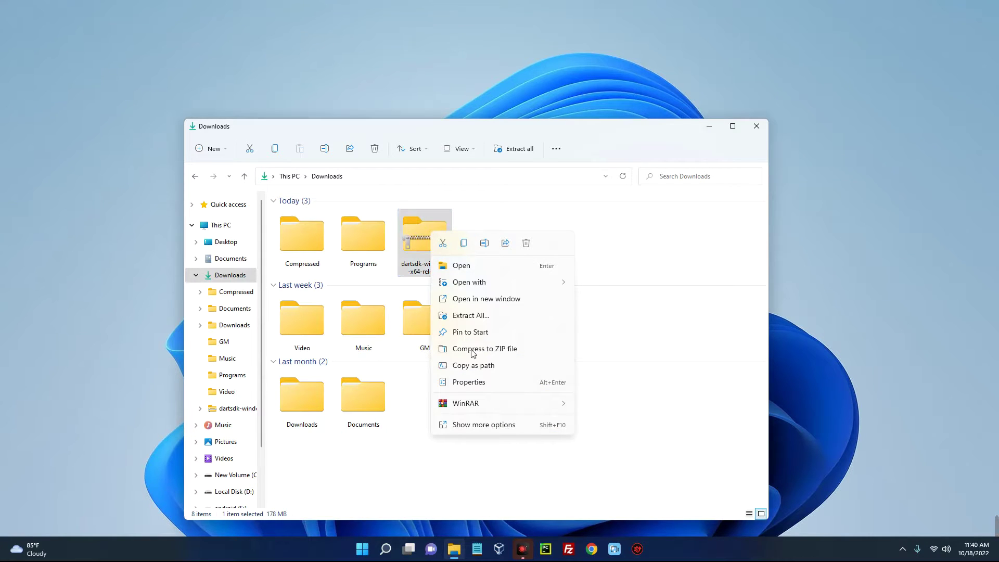
pyautogui.moveTo(493, 403)
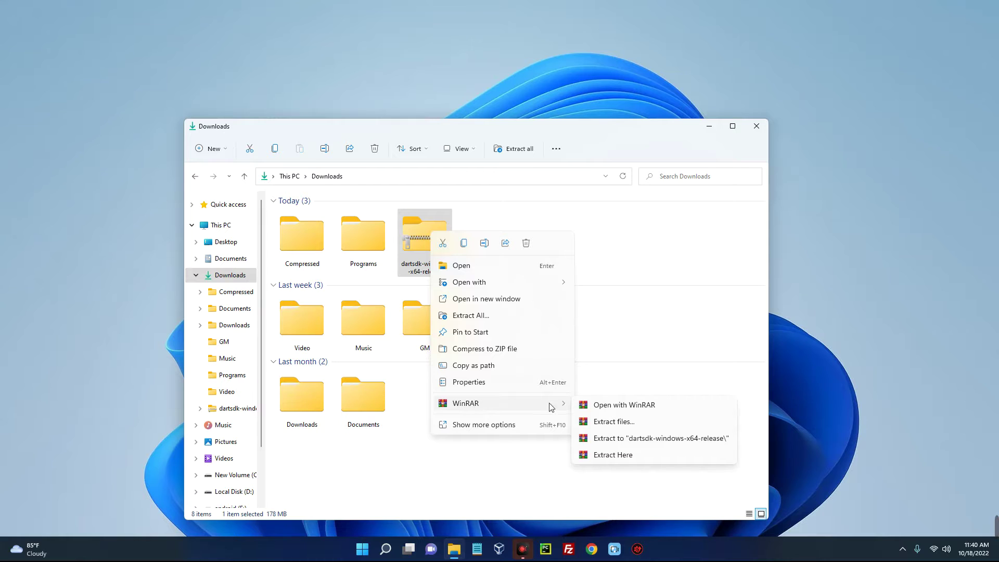
pyautogui.click(612, 421)
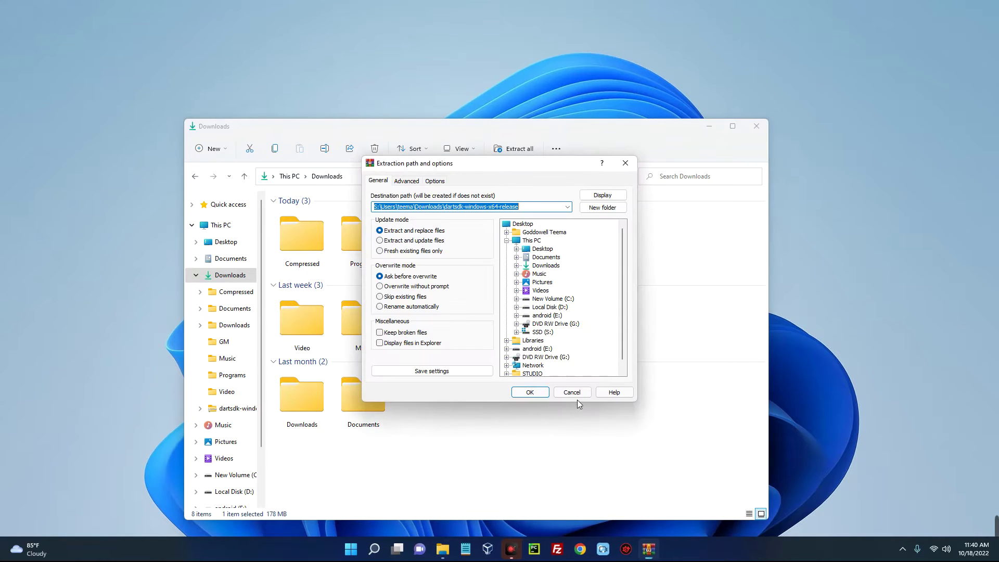
pyautogui.click(539, 395)
# Step: Open the extracted folder and check that dart-sdk contains bin, include and lib
pyautogui.doubleClick(489, 245)
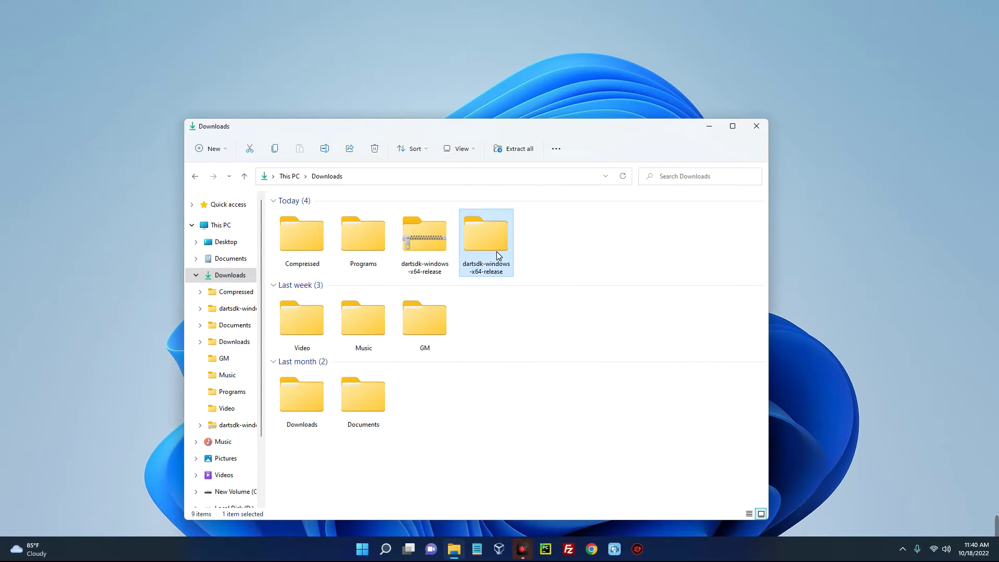
pyautogui.doubleClick(371, 219)
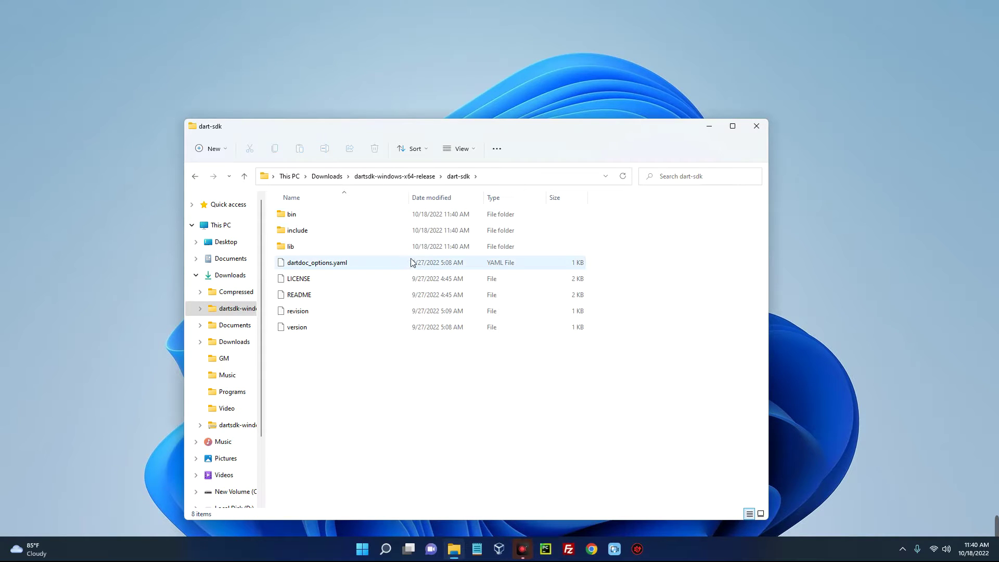
pyautogui.click(404, 176)
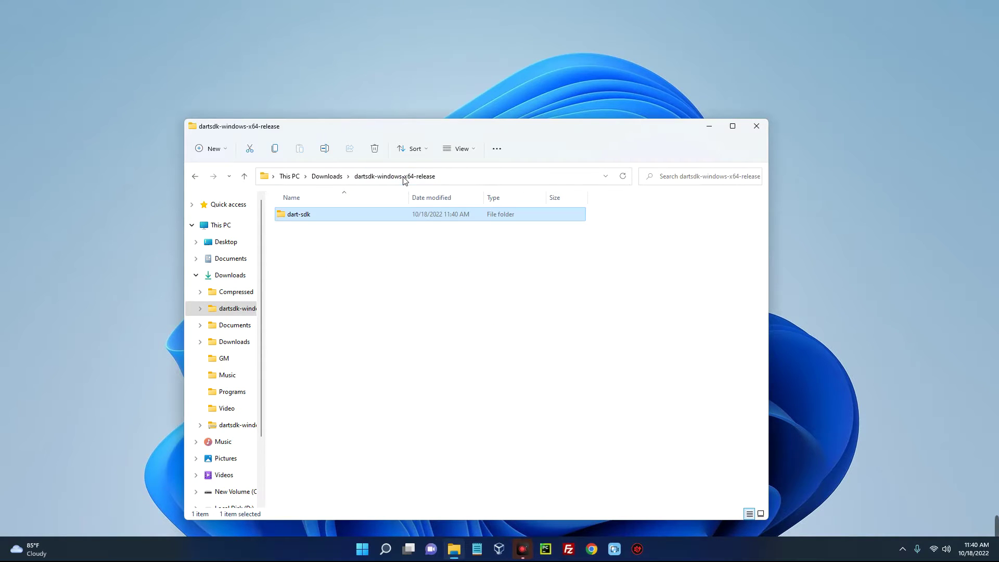
# Step: Cut the dart-sdk folder and open the SSD (S:) drive under This PC
pyautogui.rightClick(322, 218)
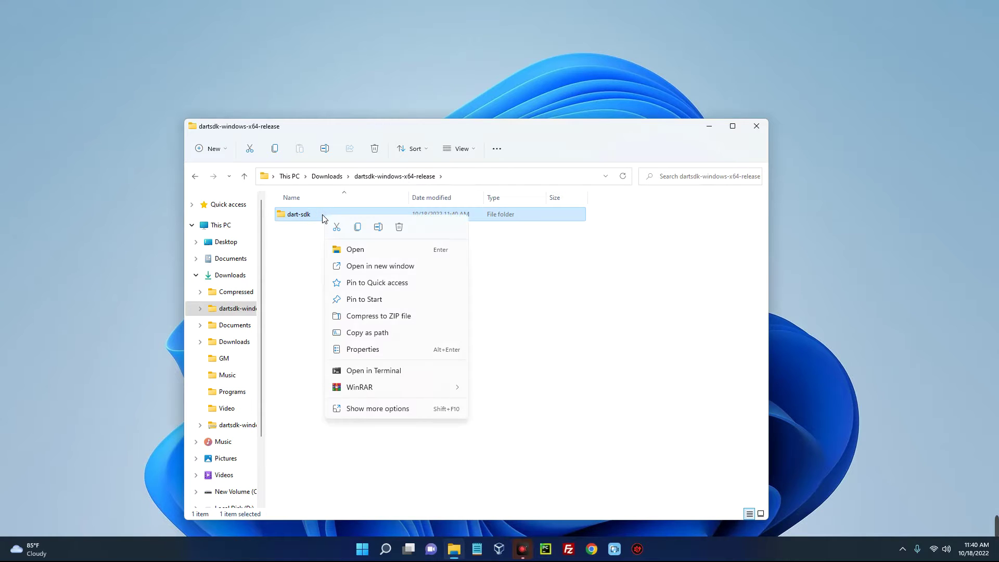
pyautogui.click(340, 230)
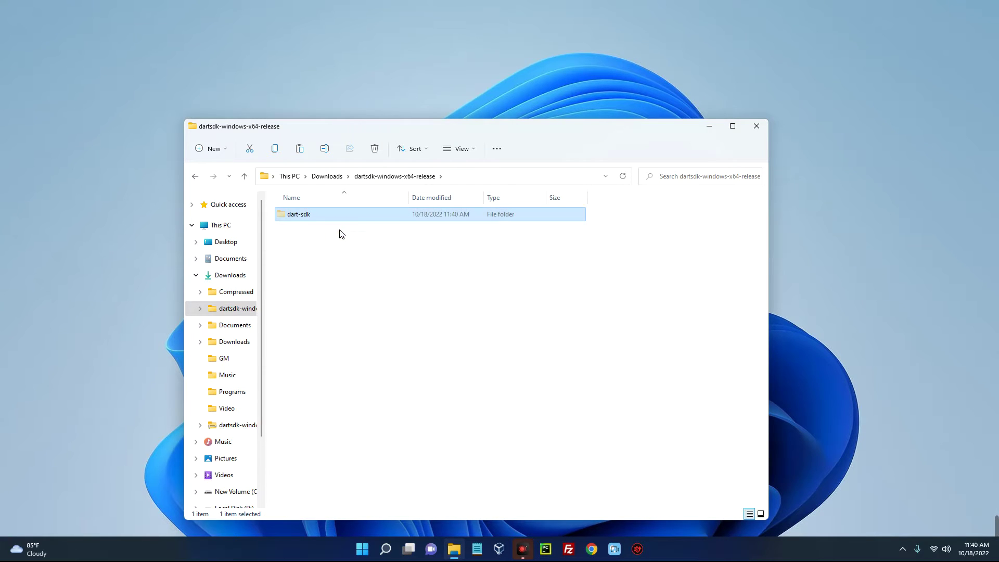
pyautogui.click(220, 224)
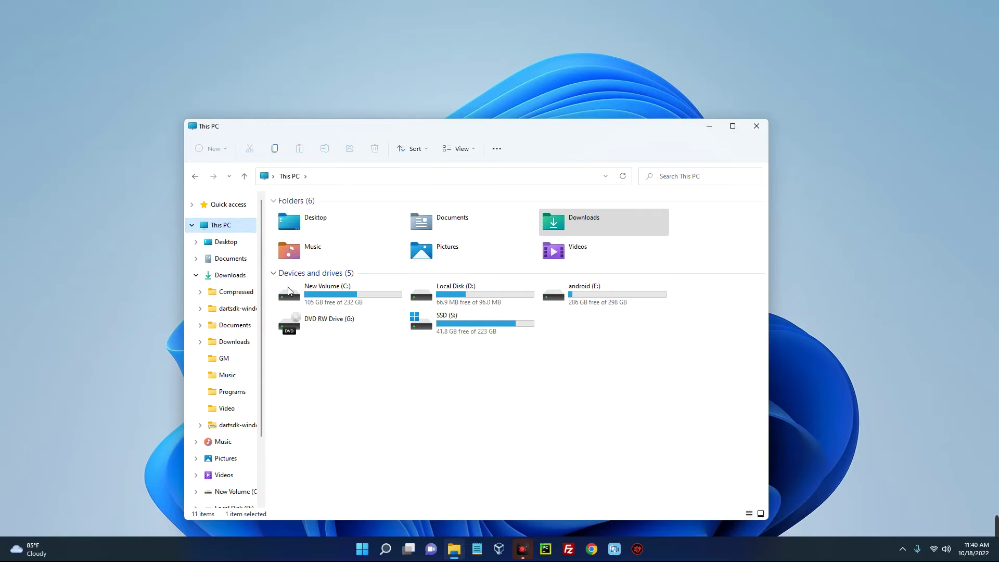
pyautogui.doubleClick(455, 328)
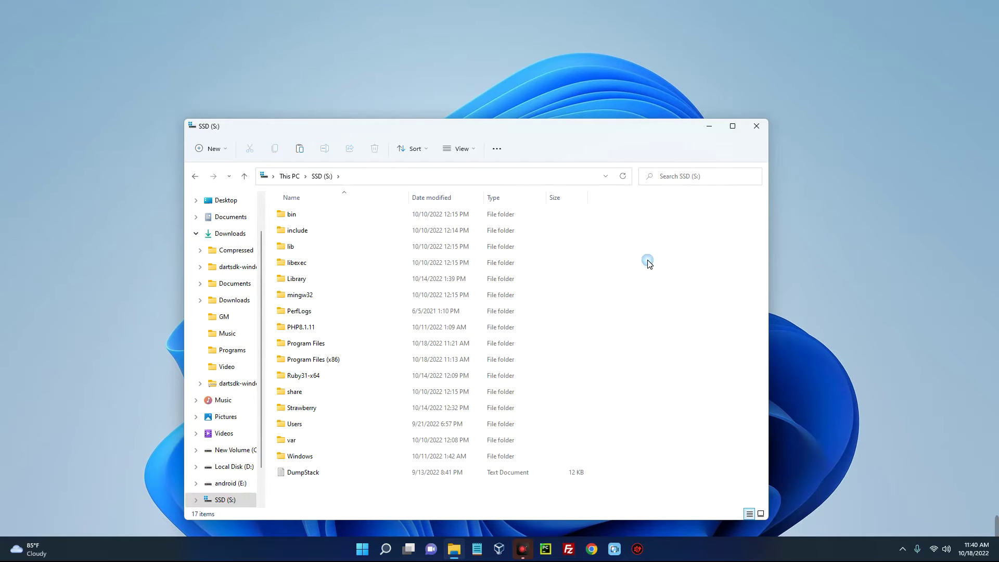
# Step: Paste dart-sdk into the S: drive root and open S:\dart-sdk\bin
pyautogui.rightClick(647, 259)
pyautogui.press('Escape')
pyautogui.hotkey('ctrl', 'v')
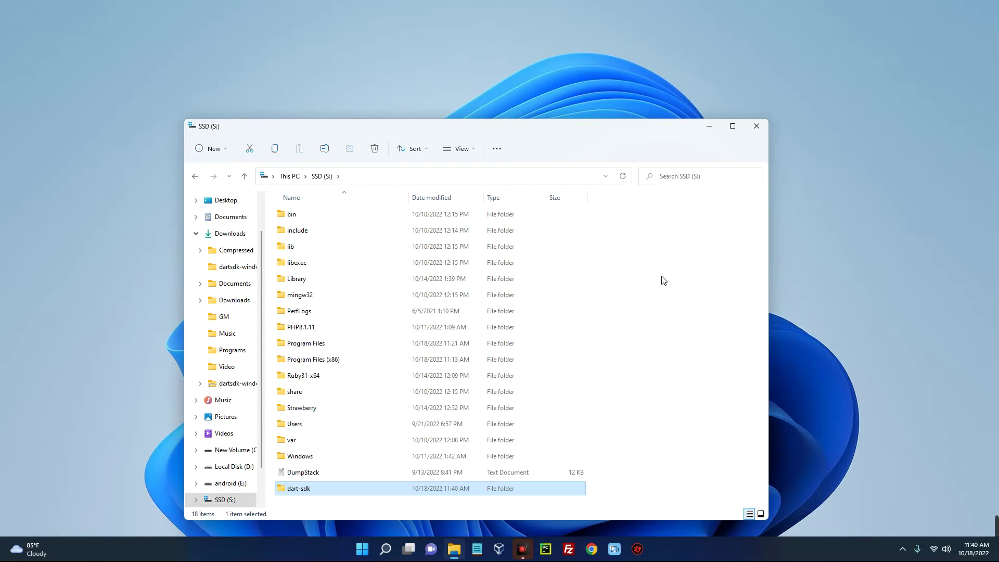
pyautogui.doubleClick(320, 488)
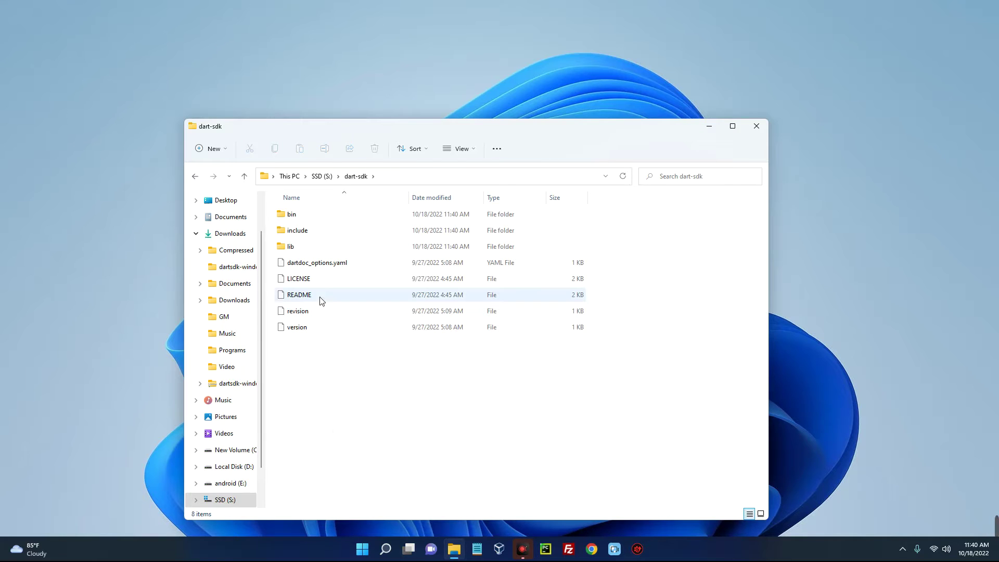
pyautogui.doubleClick(320, 220)
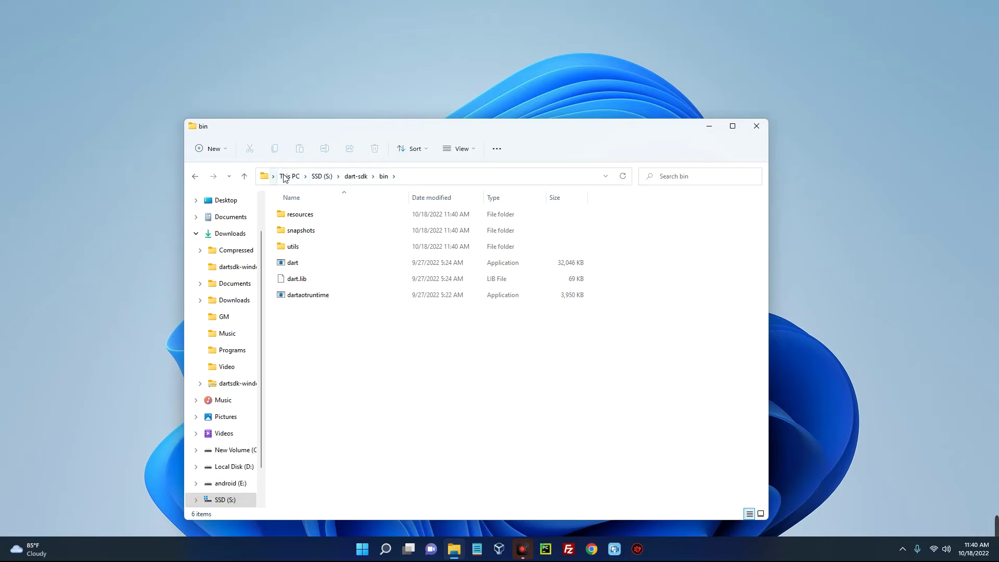
pyautogui.click(408, 179)
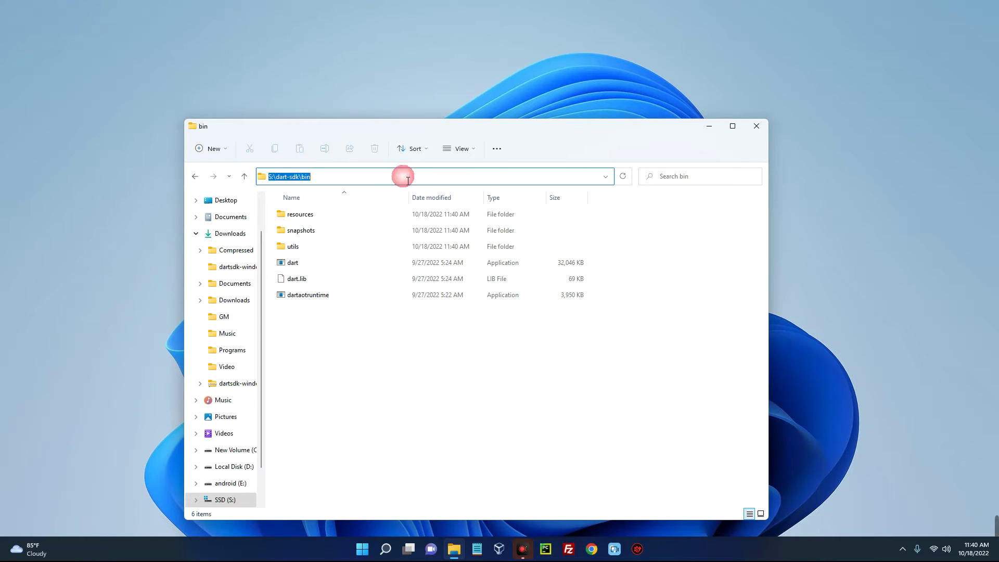
# Step: Copy the S:\dart-sdk\bin path from the address bar with the right-click Copy command
pyautogui.rightClick(295, 179)
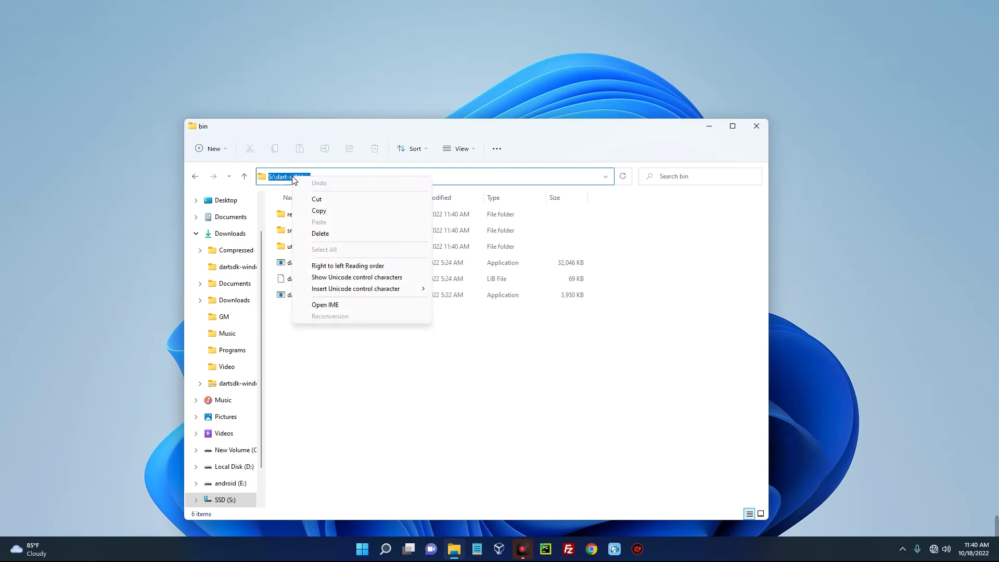
pyautogui.click(319, 211)
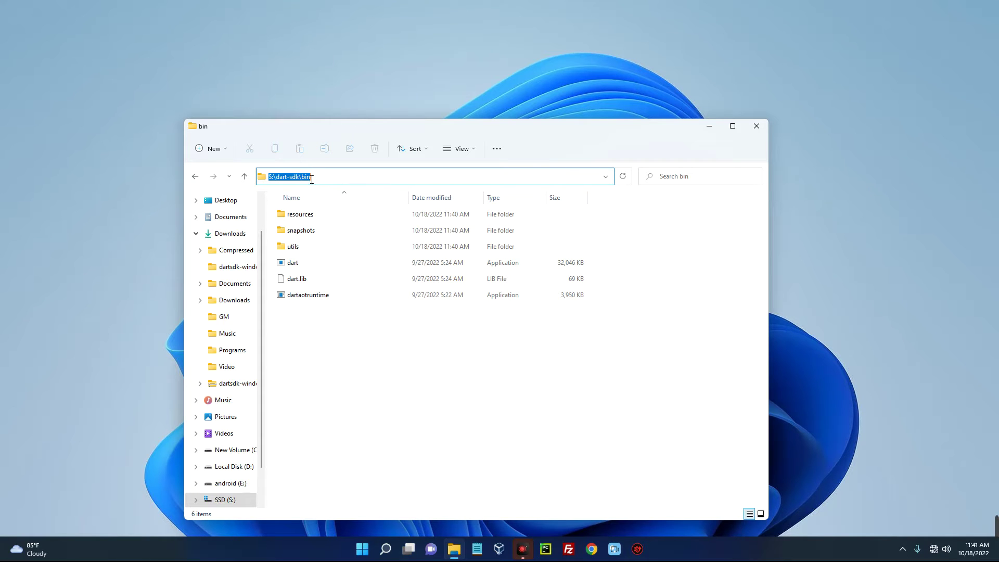
pyautogui.rightClick(338, 183)
pyautogui.click(332, 211)
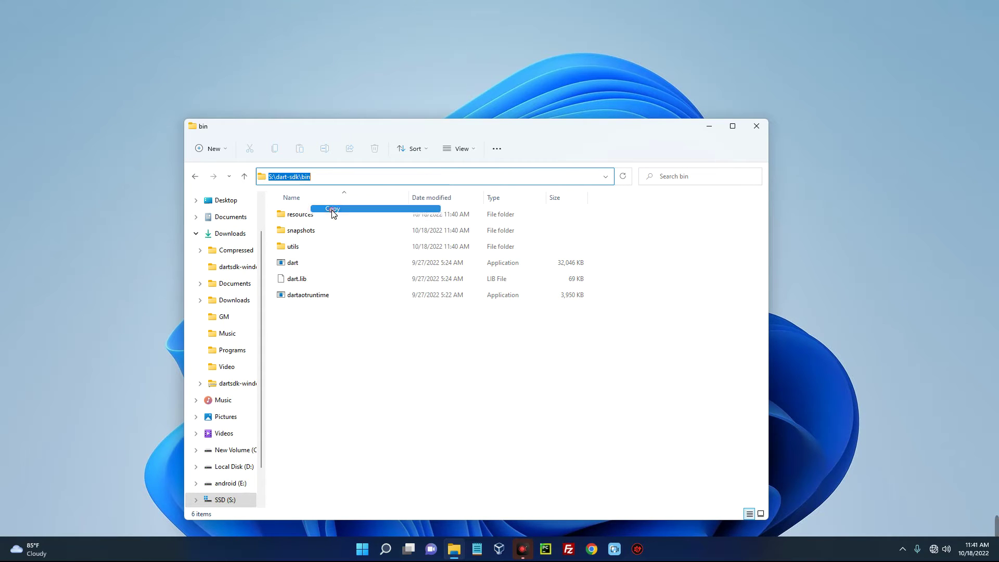
# Step: Close File Explorer and open Control Panel by searching 'control' in Start
pyautogui.click(756, 125)
pyautogui.click(386, 552)
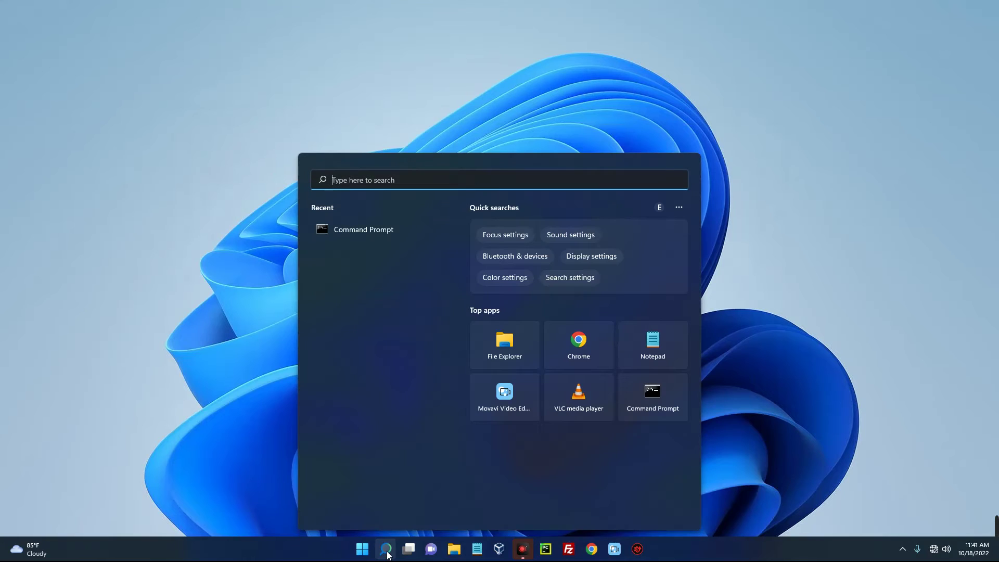
pyautogui.write('control')
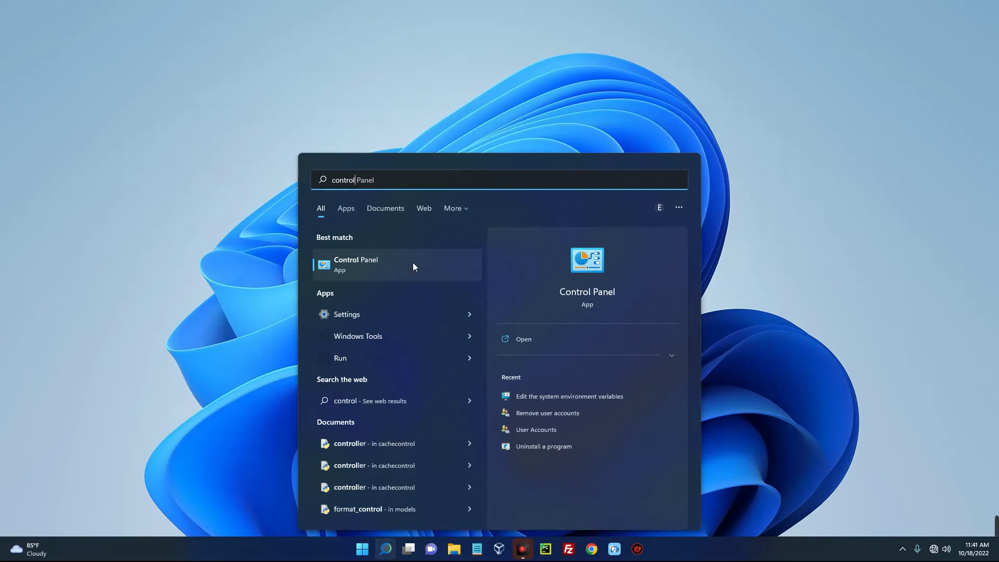
pyautogui.click(409, 264)
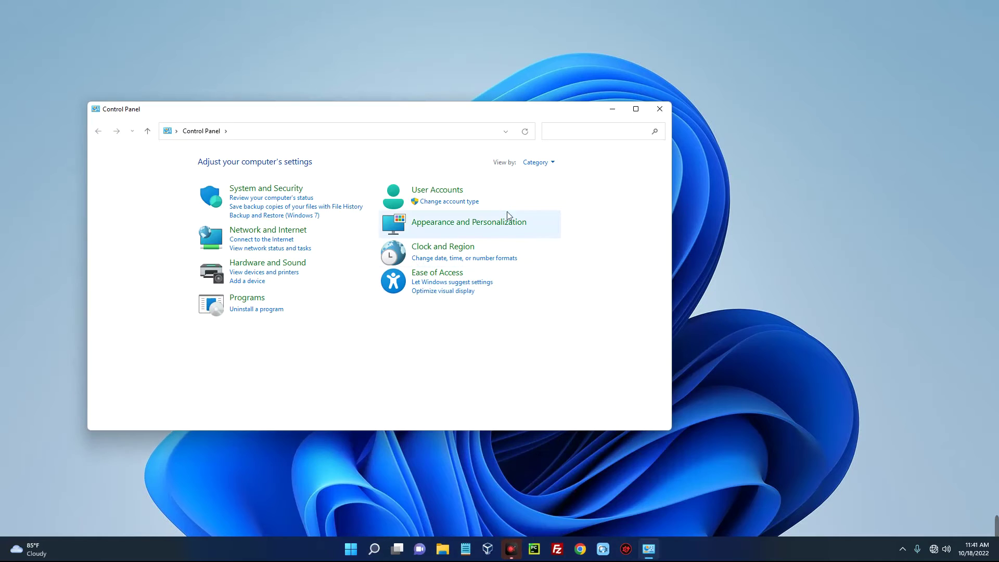
# Step: Search Control Panel for 'system variabl' to list the environment variable settings
pyautogui.click(575, 137)
pyautogui.click(575, 137)
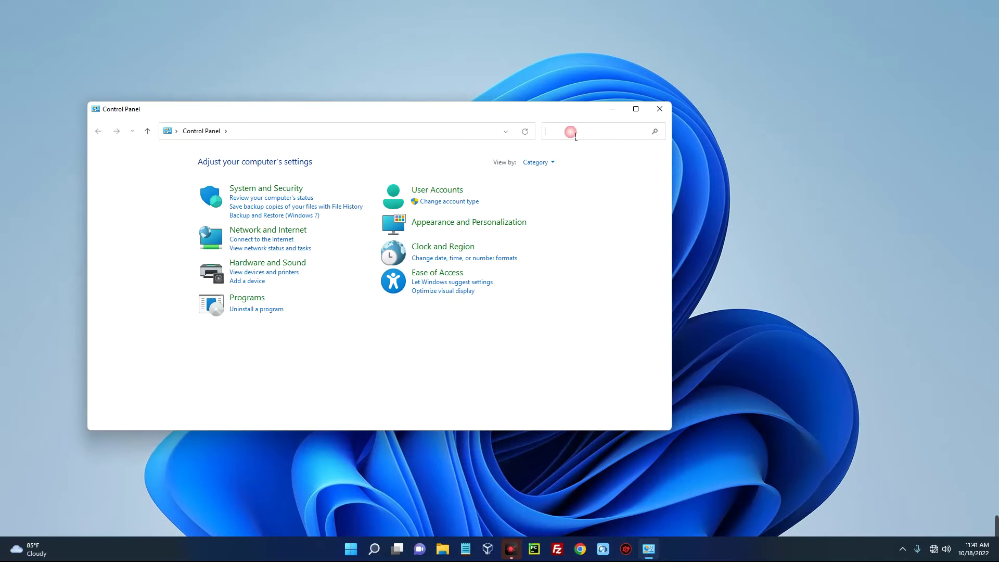
pyautogui.click(575, 136)
pyautogui.write('syste')
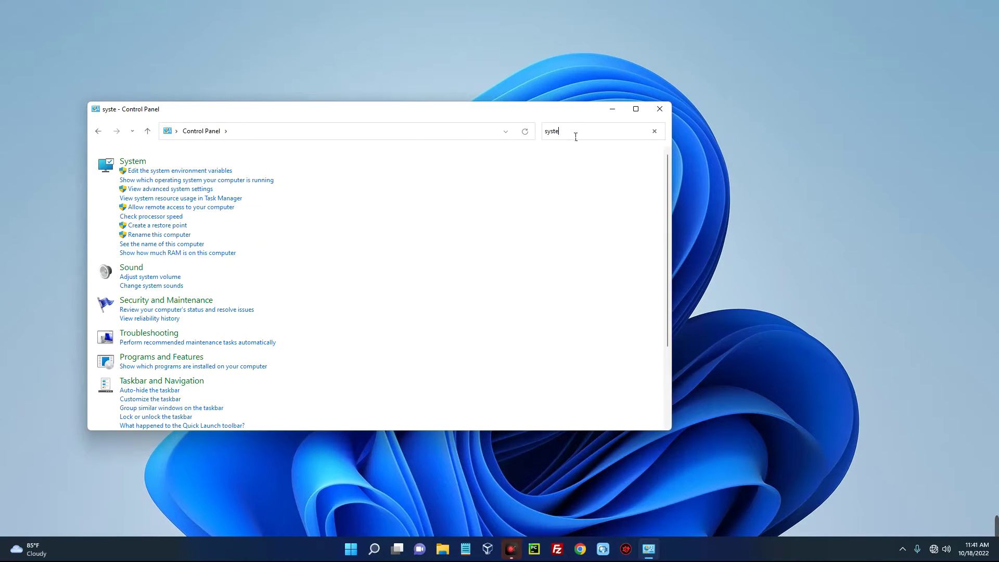
pyautogui.write('m variabl')
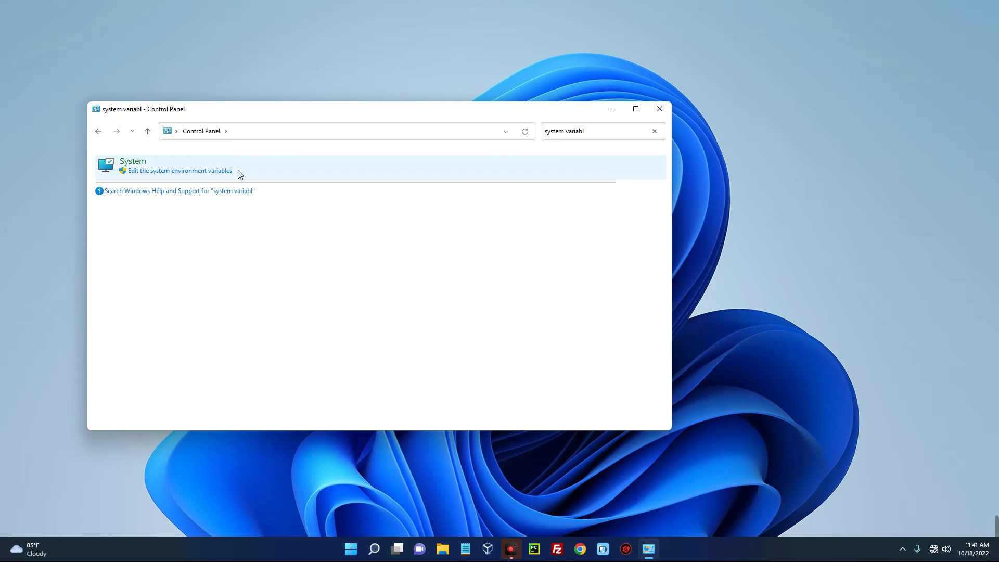
# Step: Go from 'Edit the system environment variables' through Environment Variables to editing the user Path
pyautogui.click(172, 171)
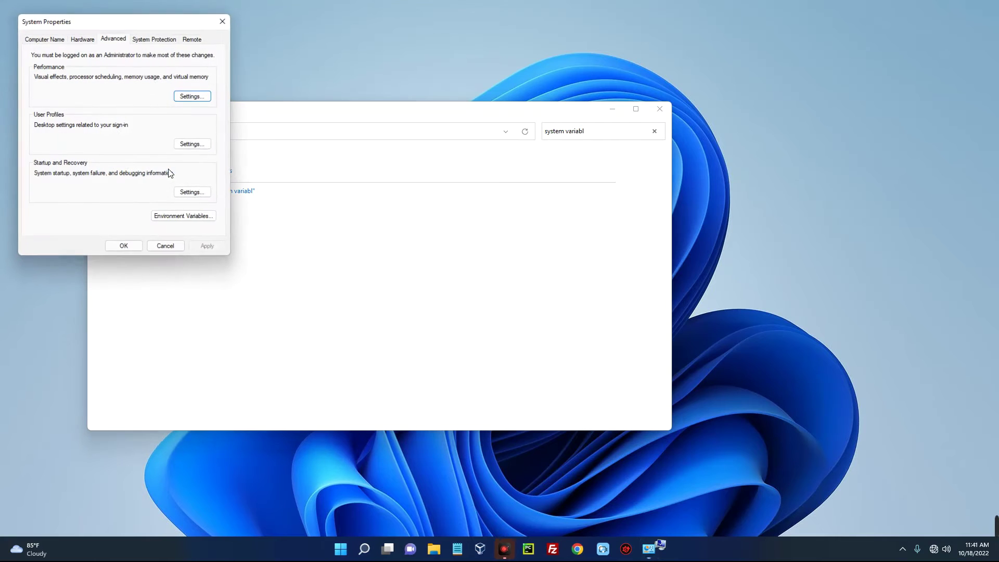
pyautogui.moveTo(144, 25); pyautogui.dragTo(422, 159)
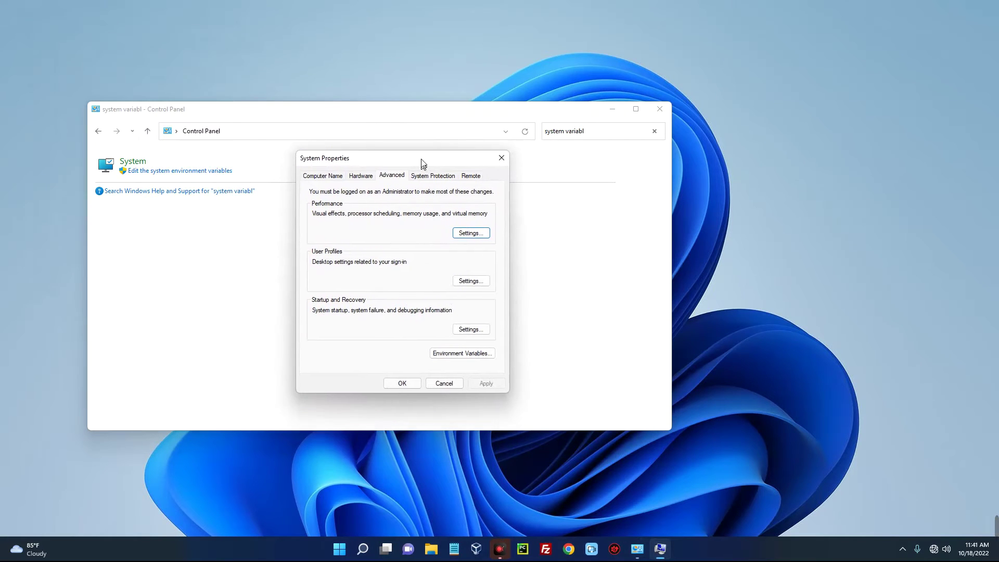
pyautogui.click(446, 351)
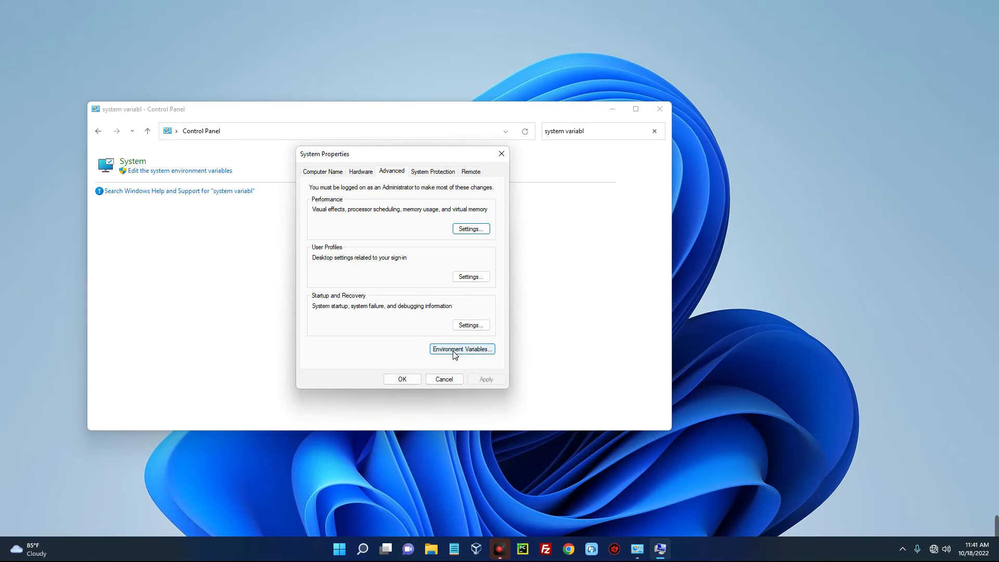
pyautogui.click(454, 353)
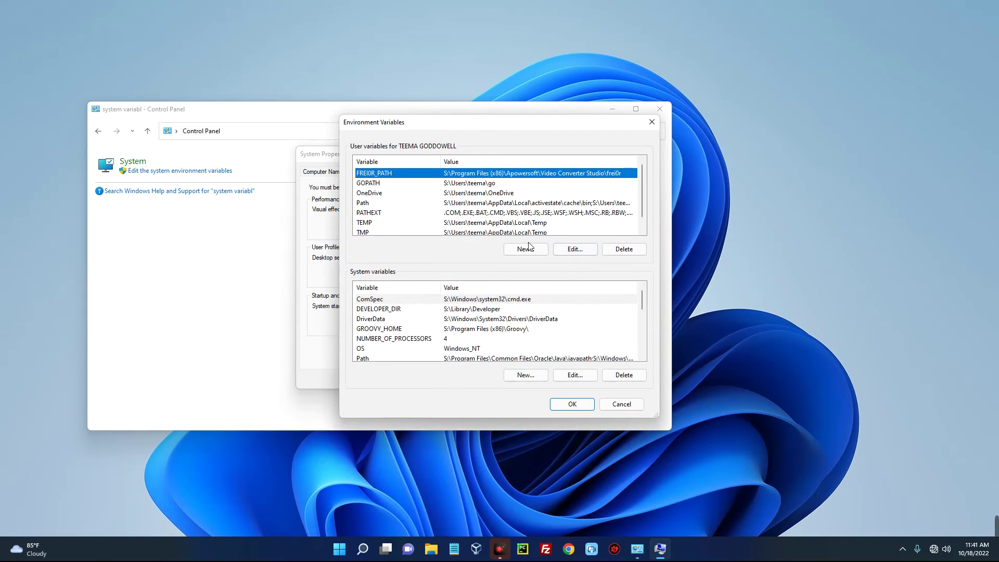
pyautogui.click(380, 205)
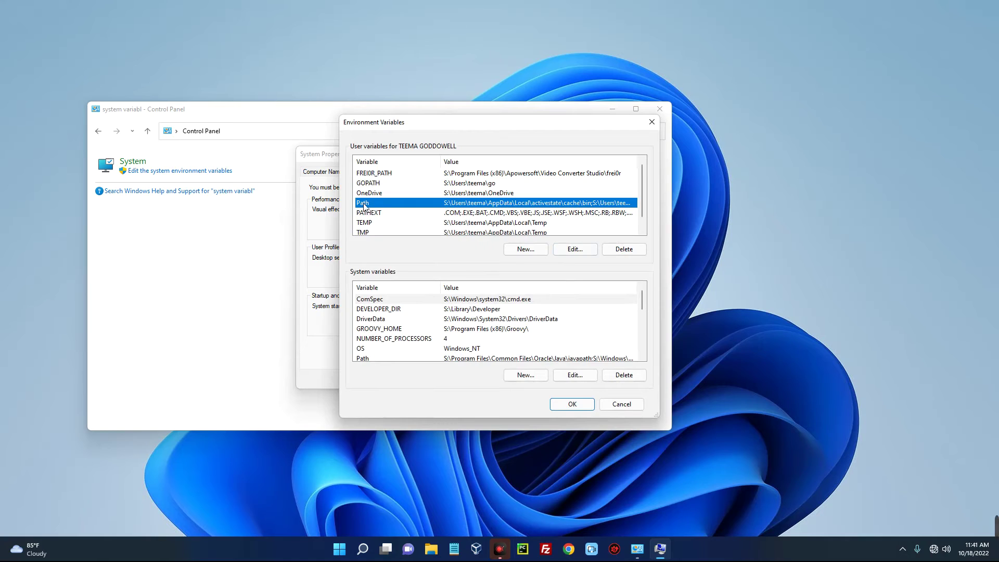
pyautogui.click(575, 249)
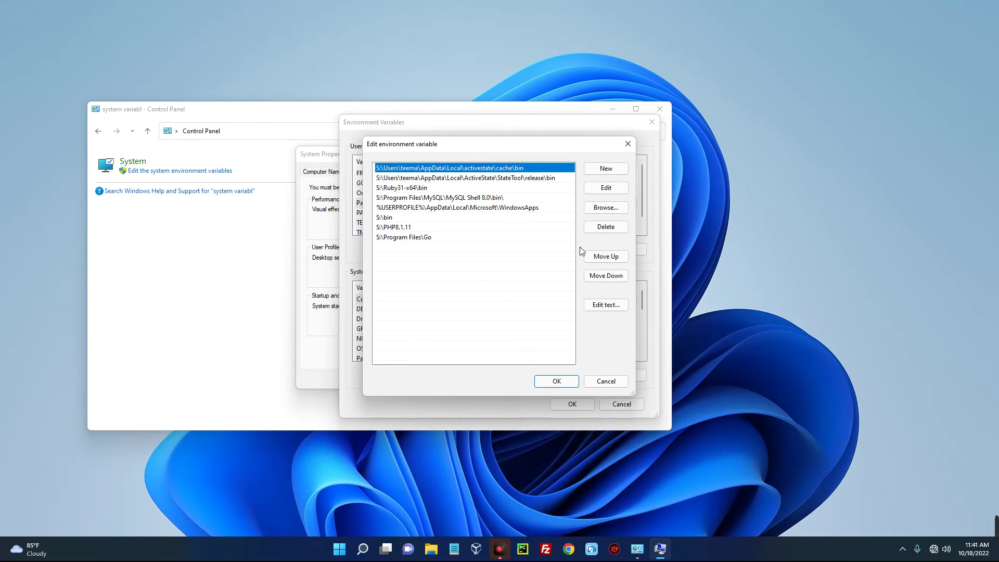
# Step: Add a new user Path entry containing the pasted S:\dart-sdk\bin
pyautogui.click(598, 169)
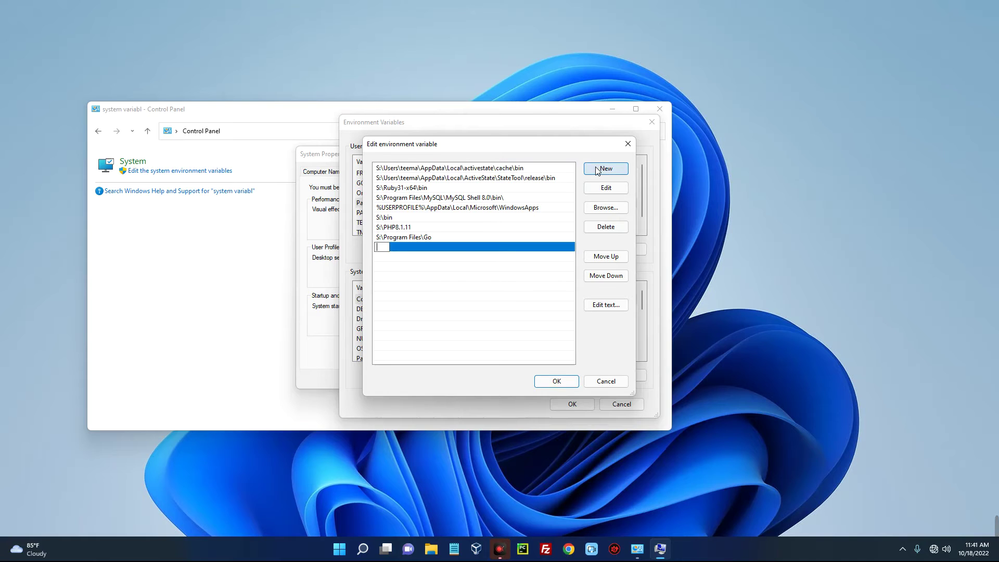
pyautogui.rightClick(385, 251)
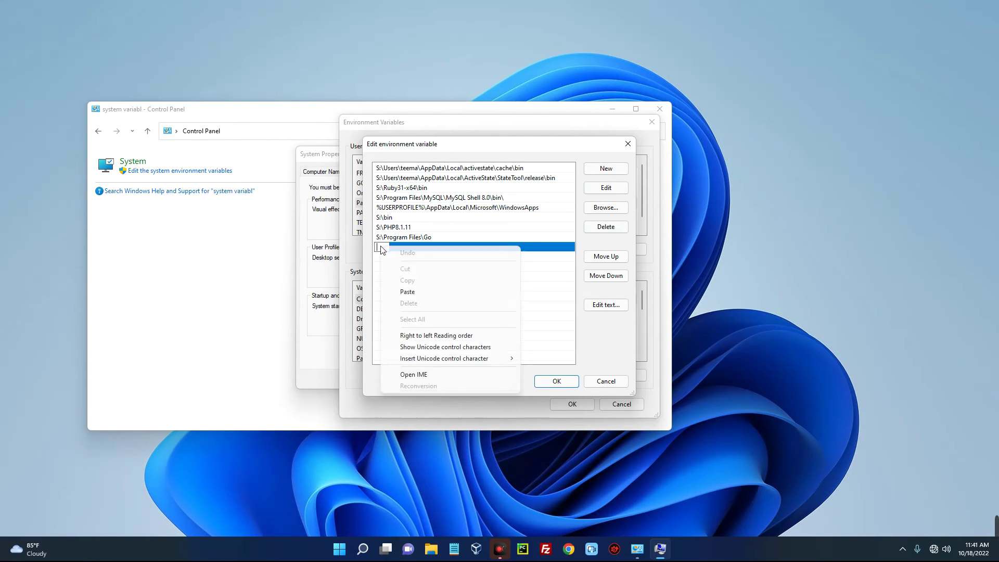
pyautogui.click(411, 291)
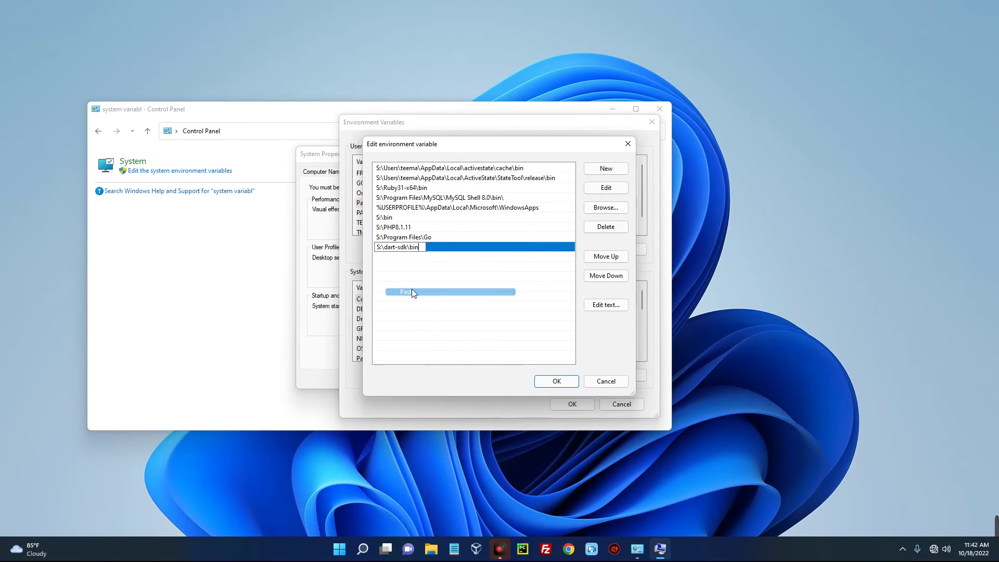
pyautogui.click(443, 250)
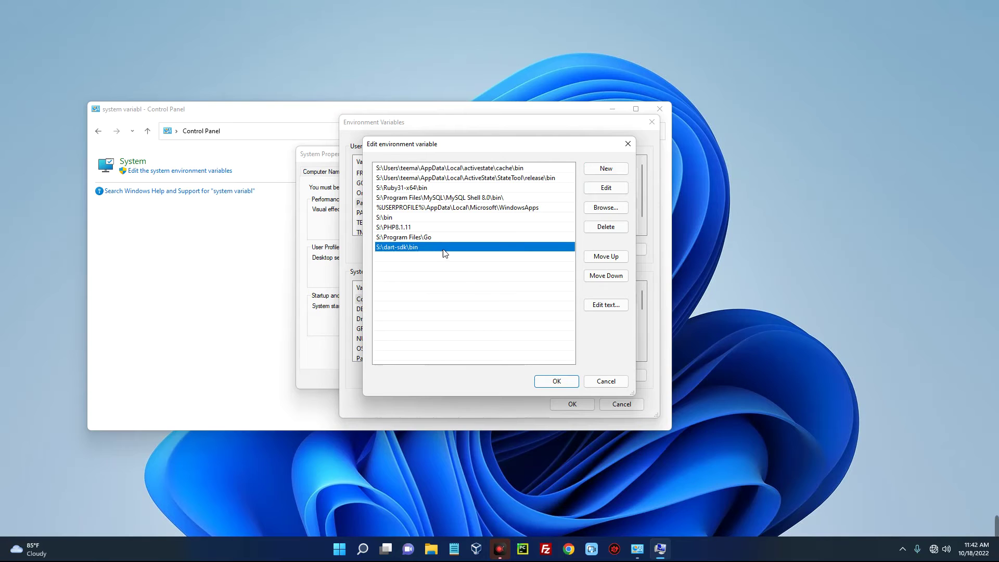
# Step: Confirm OK in all three environment variable dialogs and close Control Panel
pyautogui.click(555, 382)
pyautogui.click(567, 405)
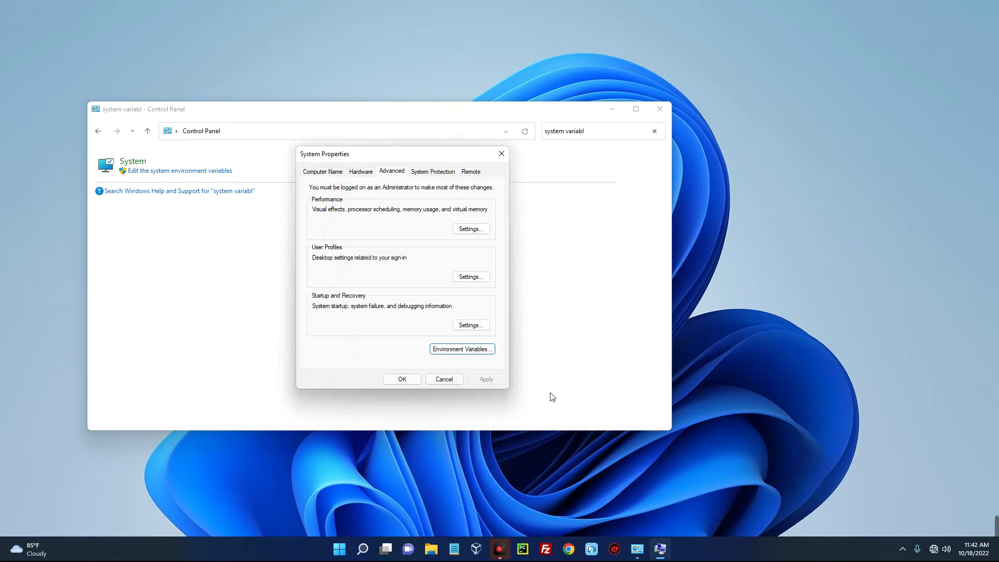
pyautogui.click(404, 378)
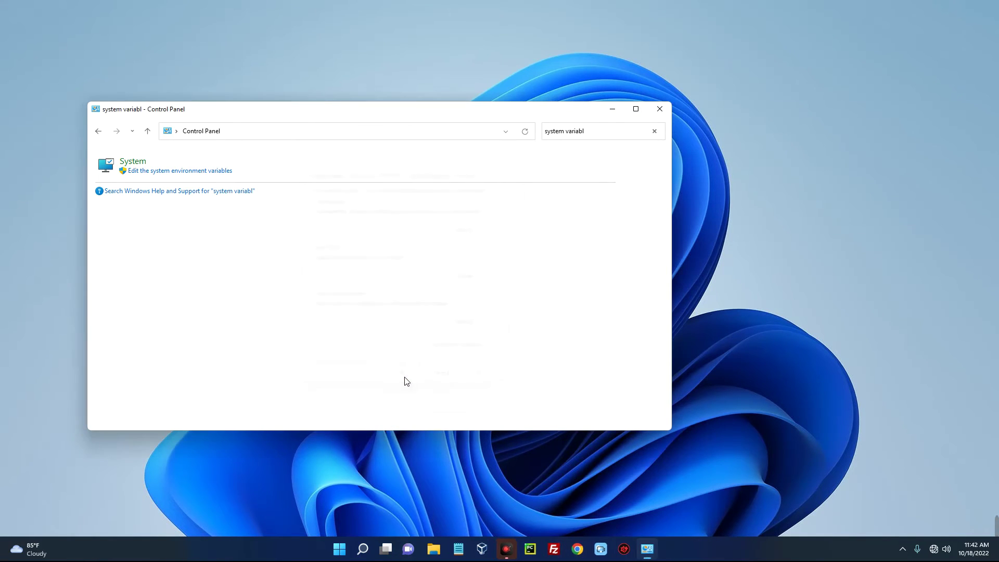
pyautogui.click(659, 110)
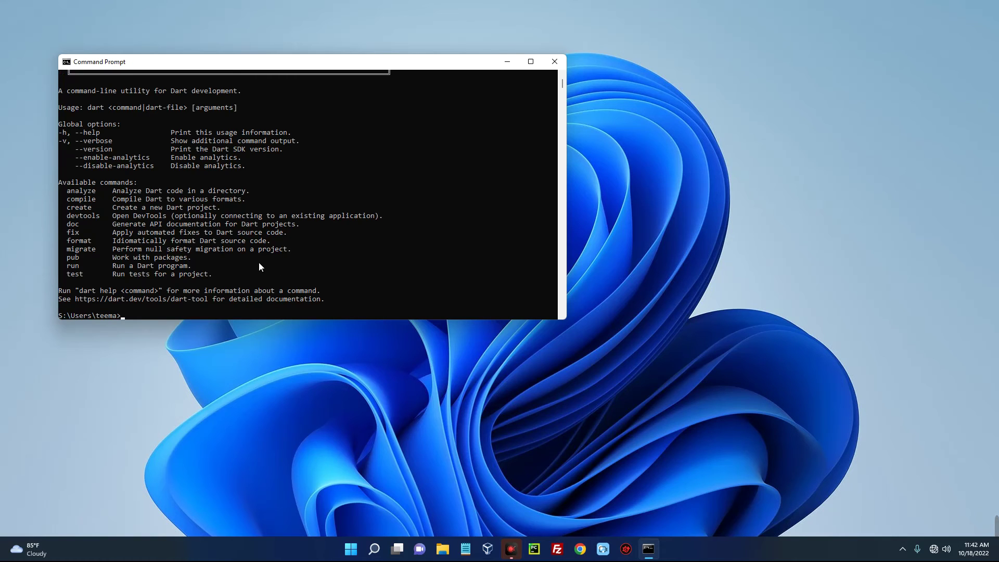
# Step: Review the dart -v output, highlighting the dart --disable-analytics notice and scrolling through the usage help
pyautogui.scroll(1, 258, 265)
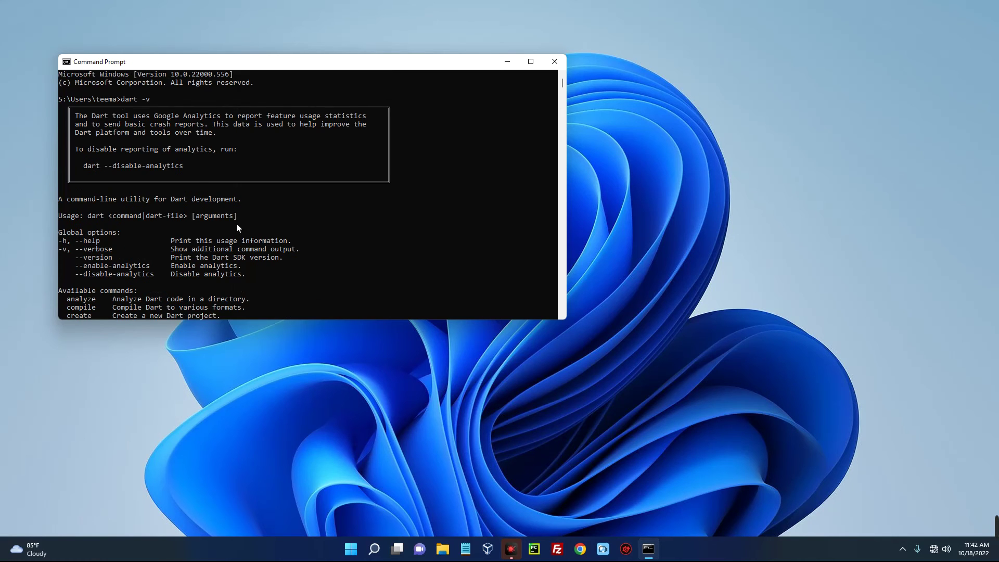
pyautogui.moveTo(213, 170); pyautogui.dragTo(71, 112)
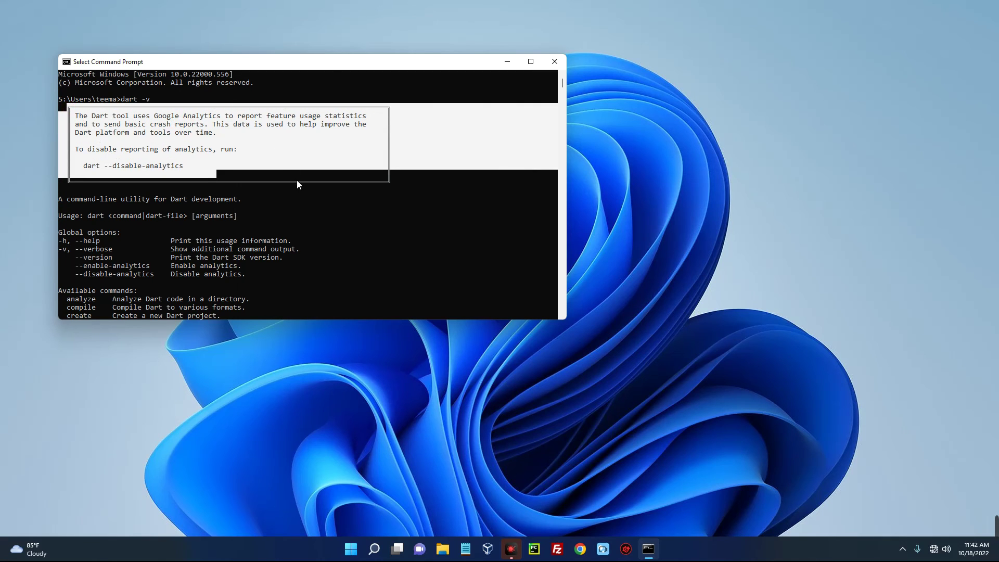
pyautogui.click(269, 167)
pyautogui.scroll(-2, 265, 177)
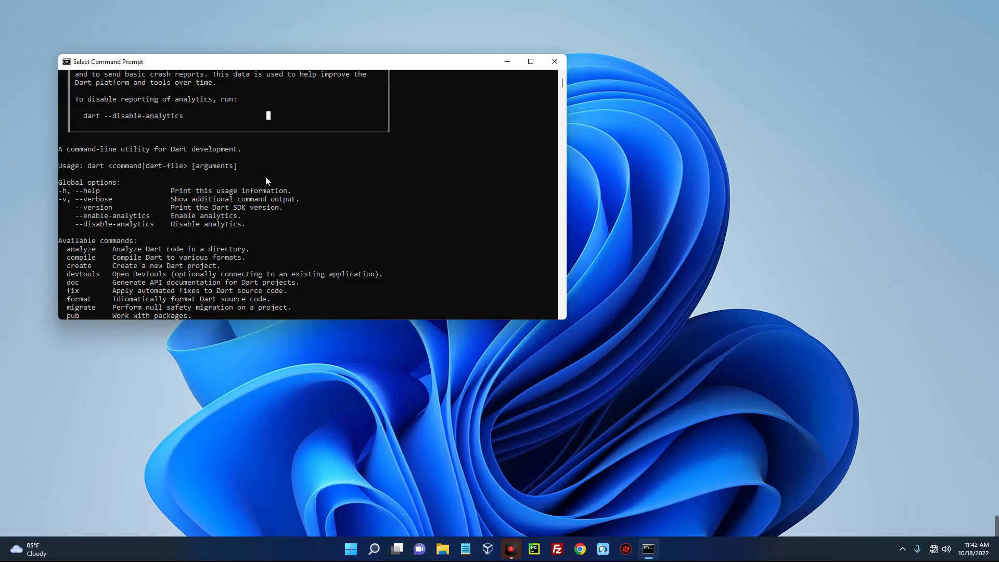
pyautogui.scroll(-3, 265, 178)
pyautogui.scroll(-1, 265, 177)
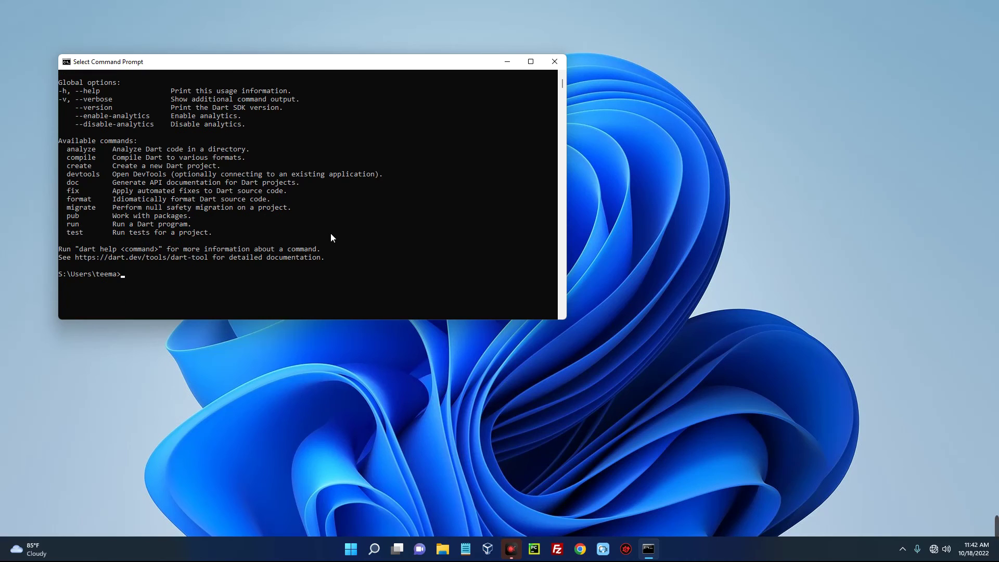
pyautogui.scroll(1, 339, 249)
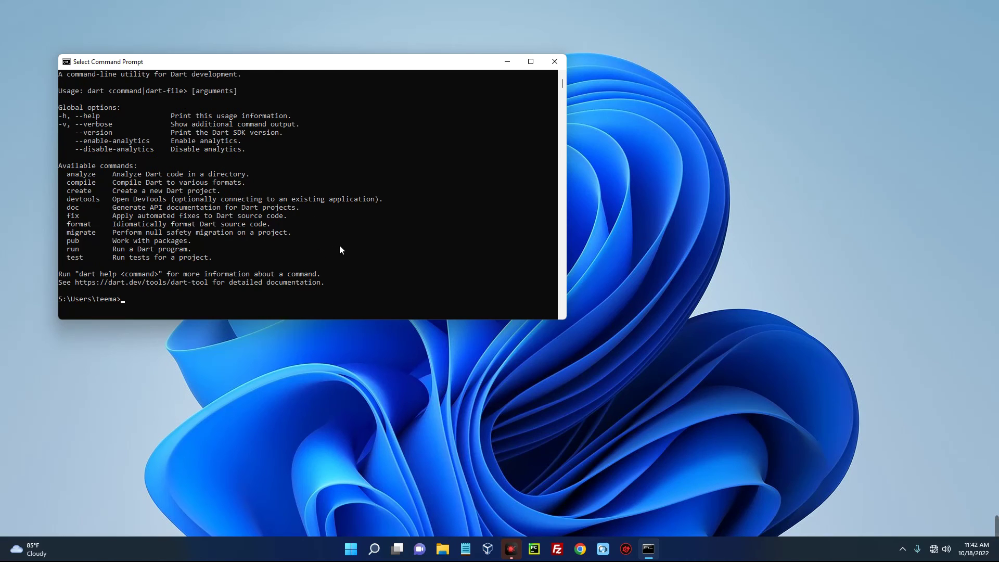